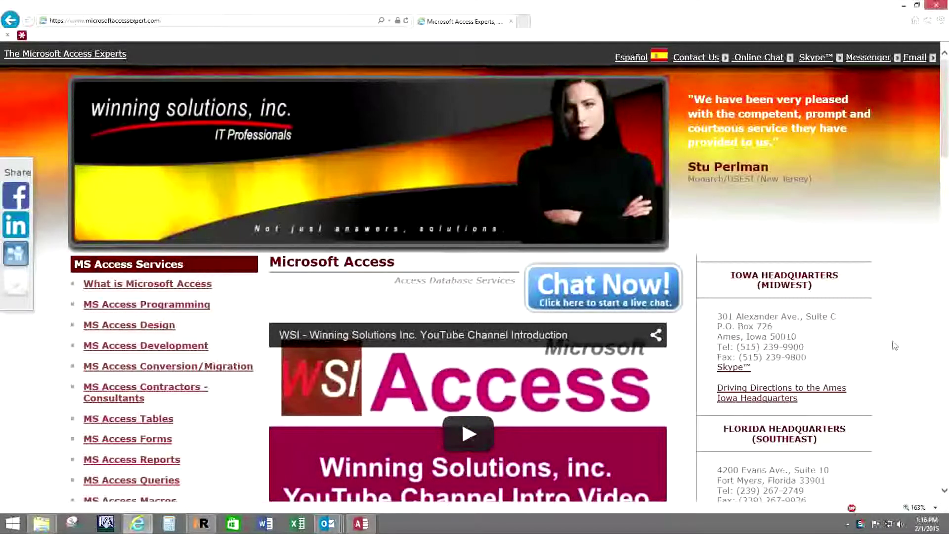
Scroll through the Access experts website, then minimize Internet Explorer to reveal the Main Menu
scroll(895, 345, "down", 2)
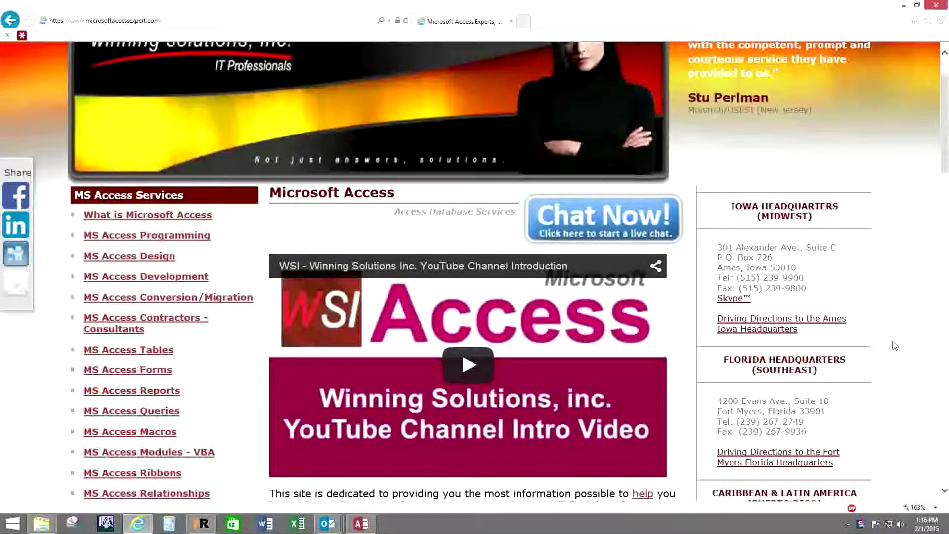
scroll(895, 345, "down", 1)
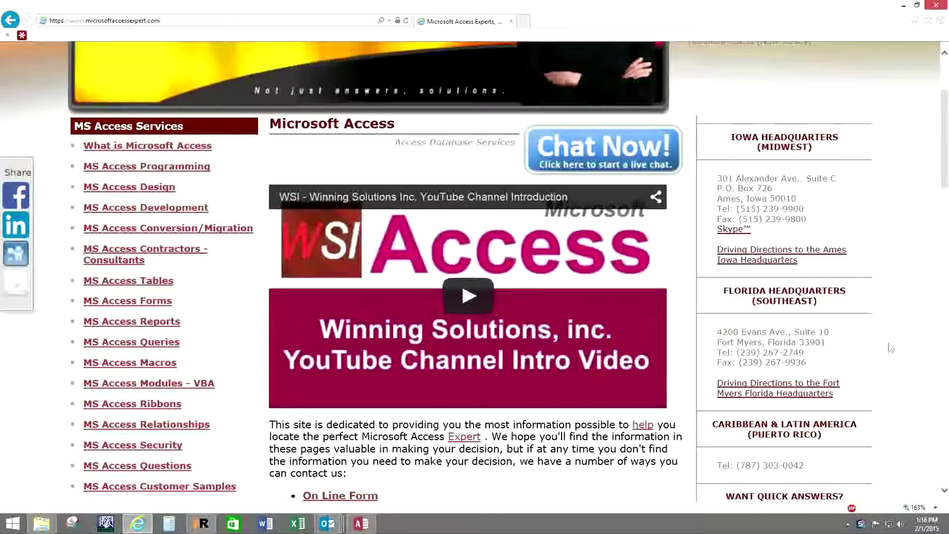
scroll(891, 348, "down", 1)
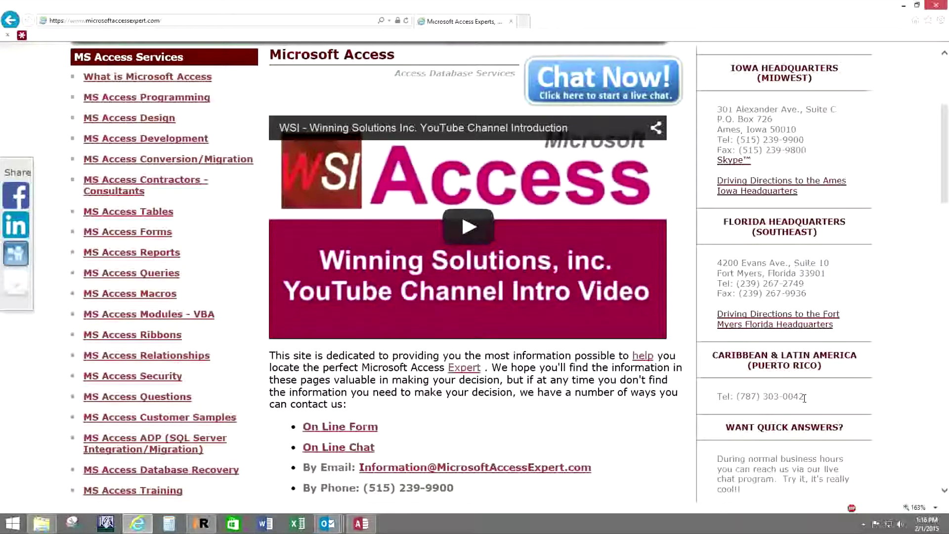
scroll(804, 398, "up", 5)
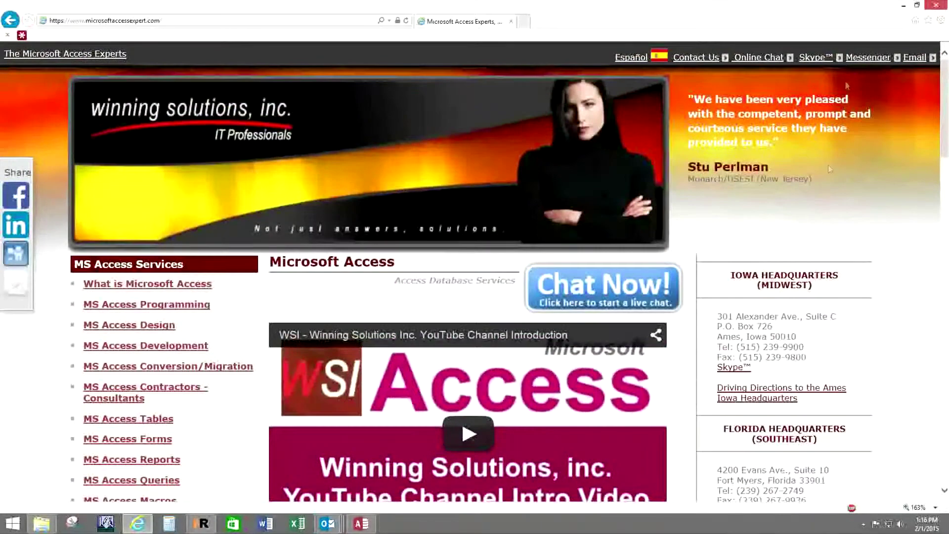
left_click(904, 5)
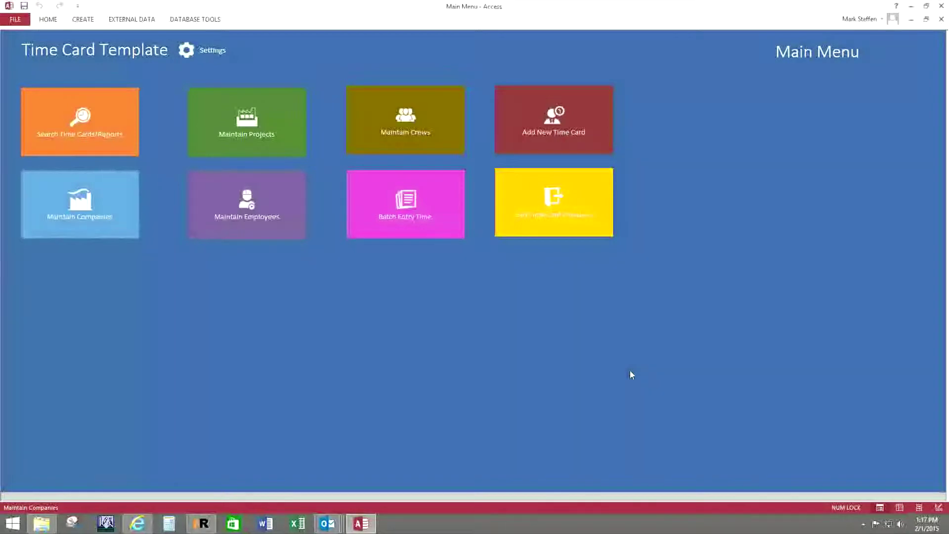
Open the Employee Maintenance list from the Maintain Employees tile
left_click(240, 207)
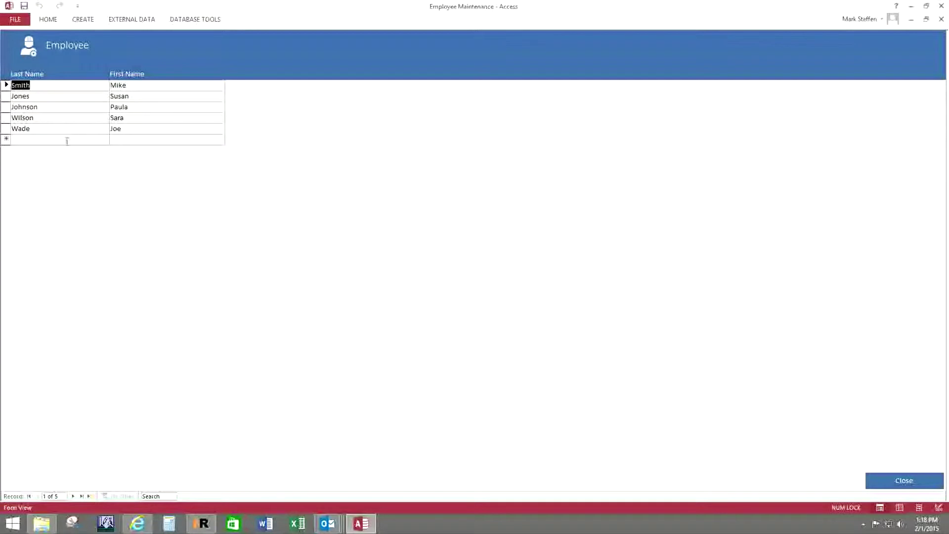
left_click(45, 140)
type("Lua")
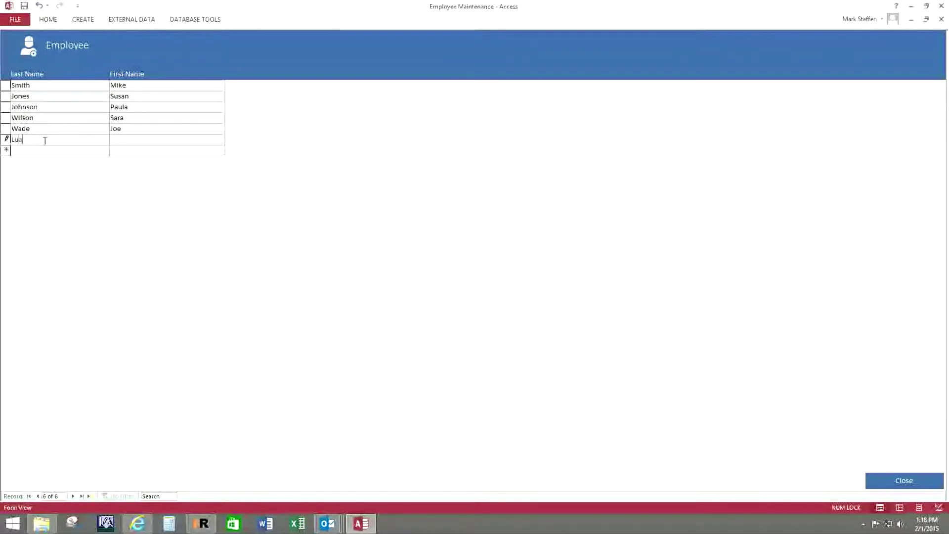
key("BackSpace")
key("BackSpace")
type("aures")
key("Tab")
type("Ralph")
left_click(900, 487)
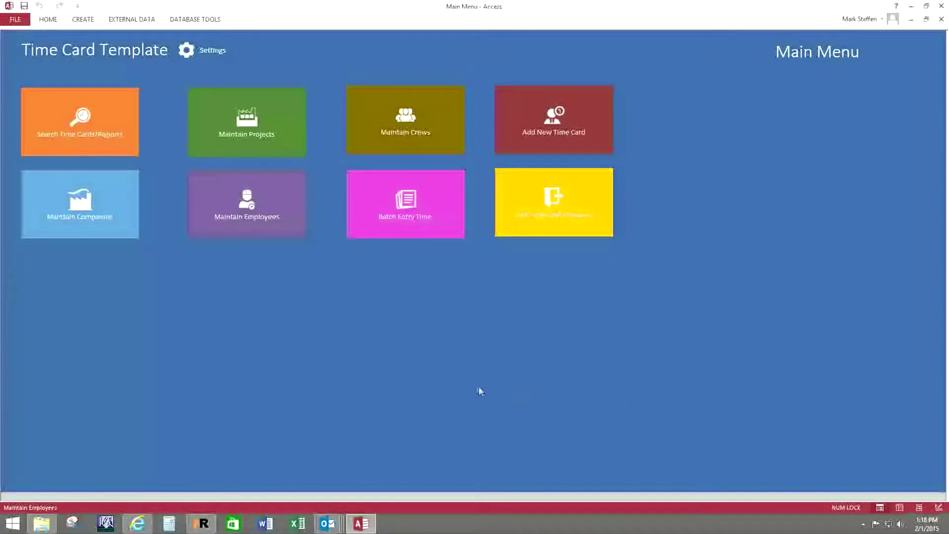
Add Joe's Electric as a fourth company in the Companies maintenance list
left_click(109, 218)
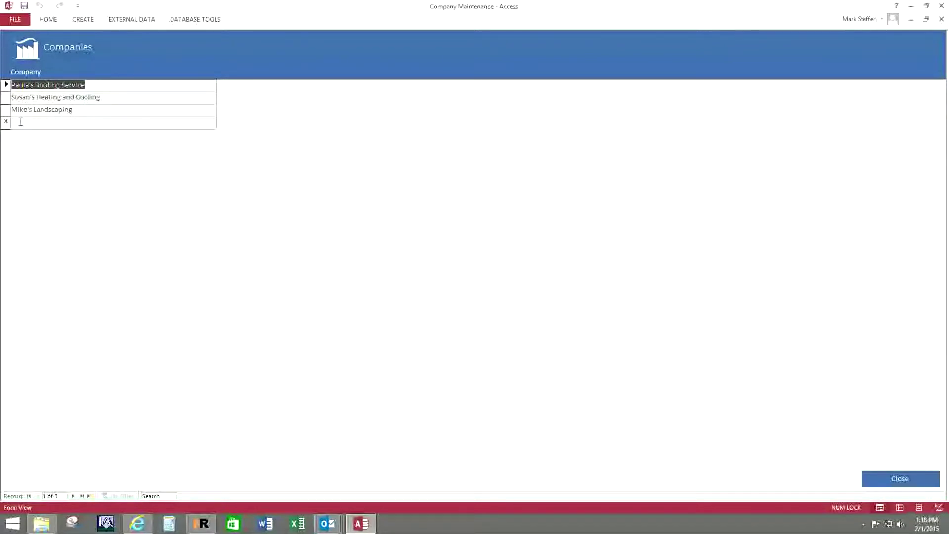
left_click(21, 121)
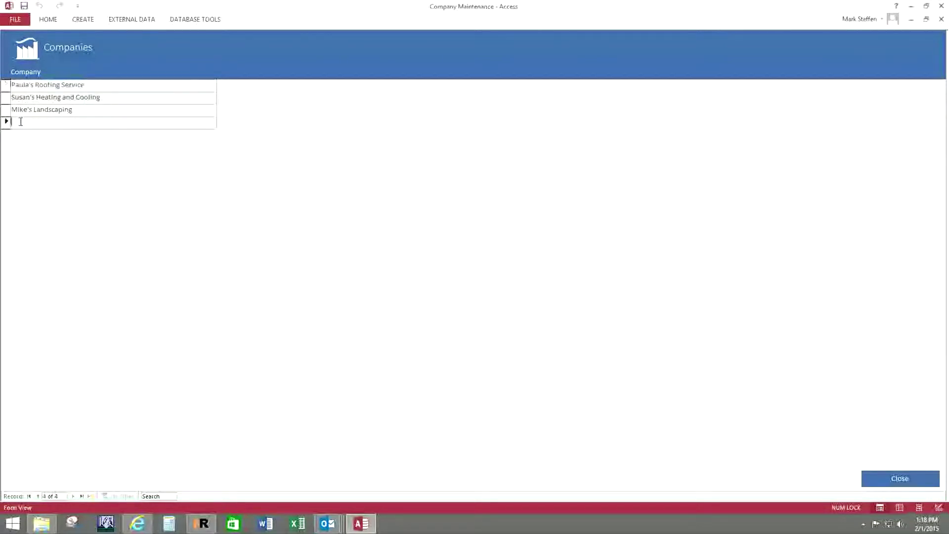
type("Joe's Electric")
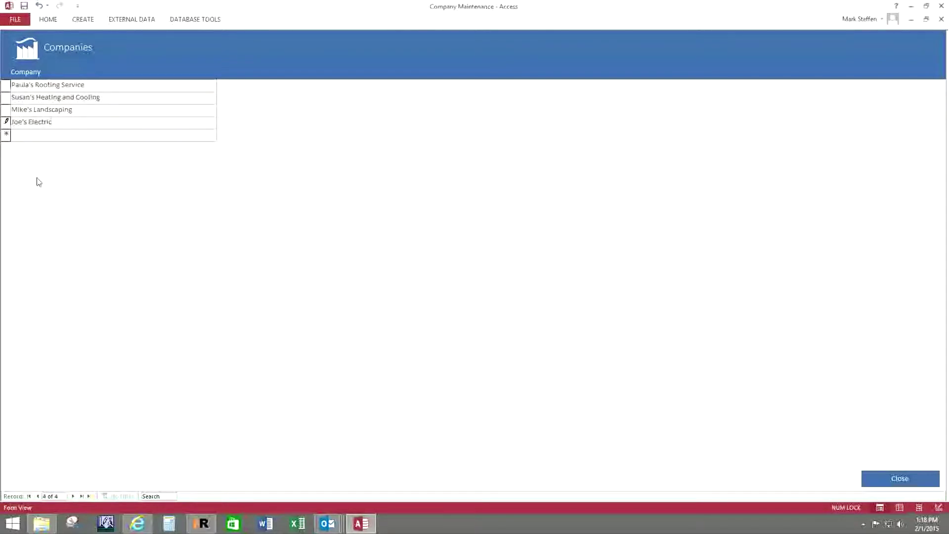
key("Return")
left_click(871, 477)
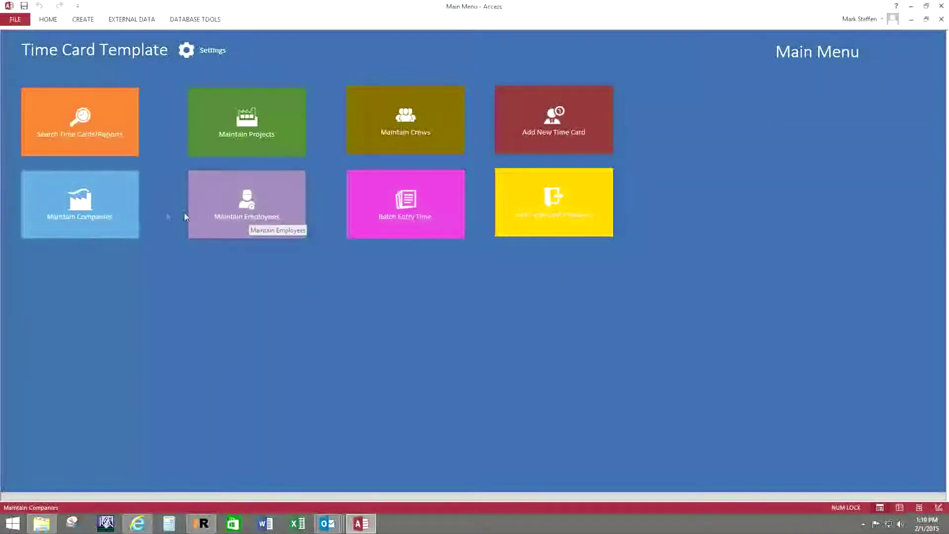
left_click(97, 208)
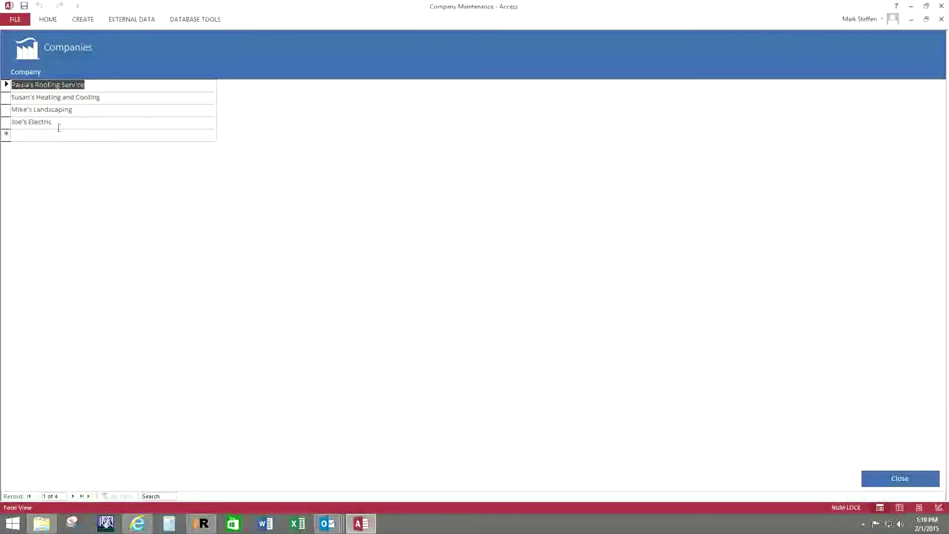
left_click(918, 485)
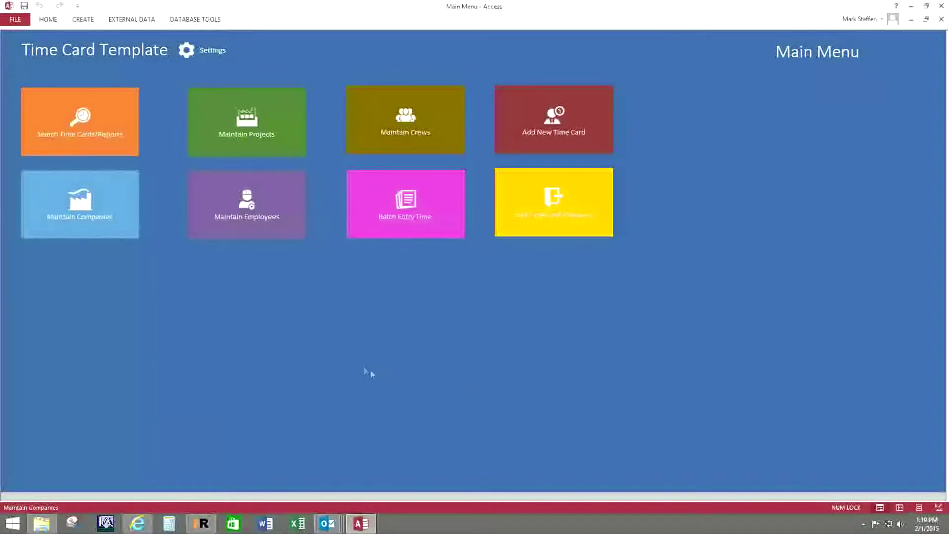
left_click(227, 144)
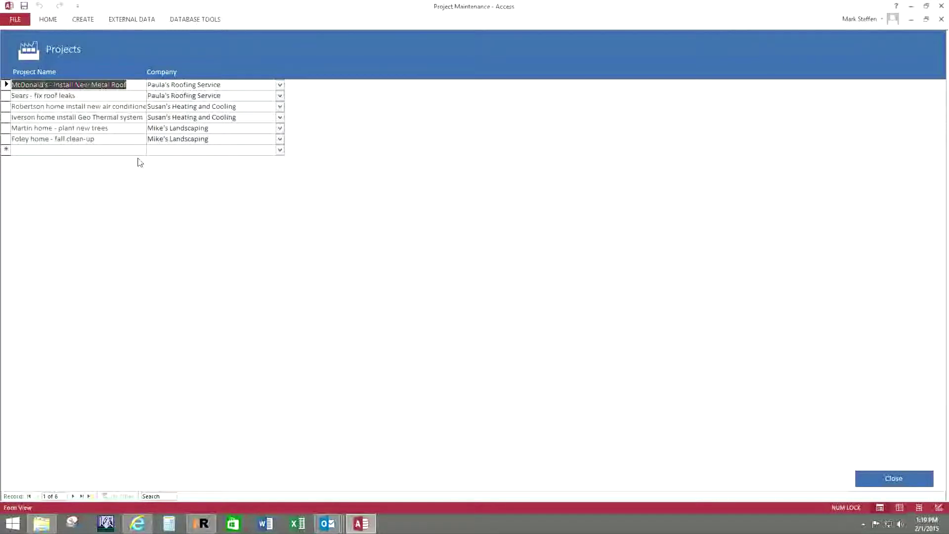
Start a blank new record in the Project Maintenance list
left_click(57, 150)
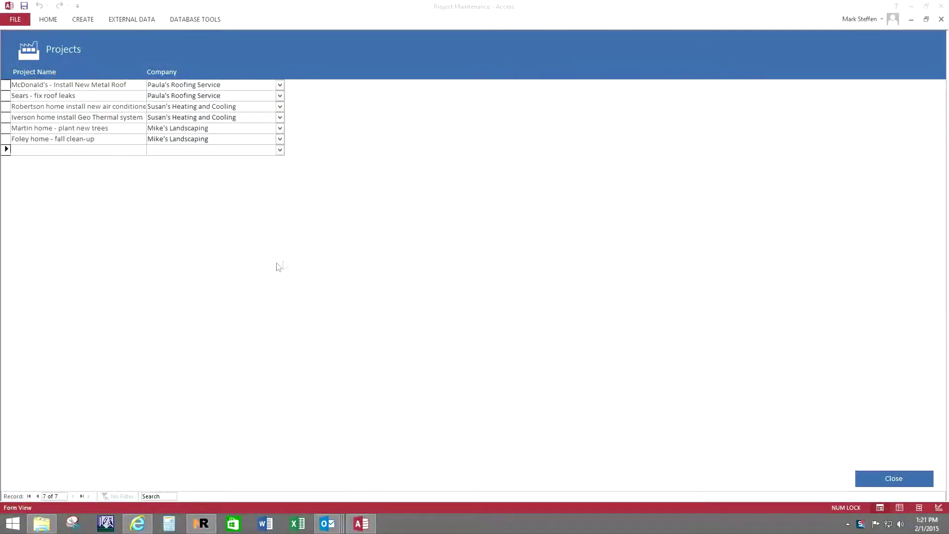
Add project 'Heintz residence - rewire garage' assigned to Joe's Electric, then close the projects list
left_click(16, 149)
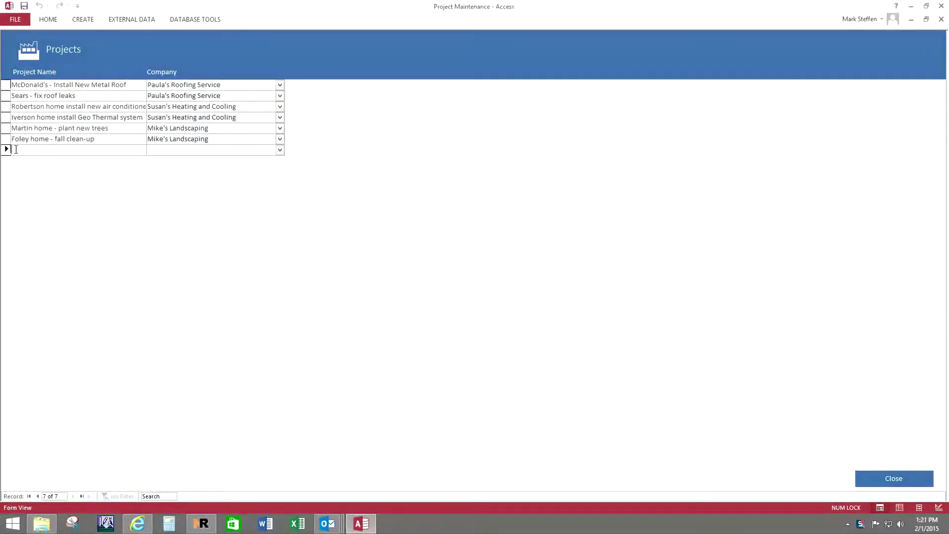
type("H")
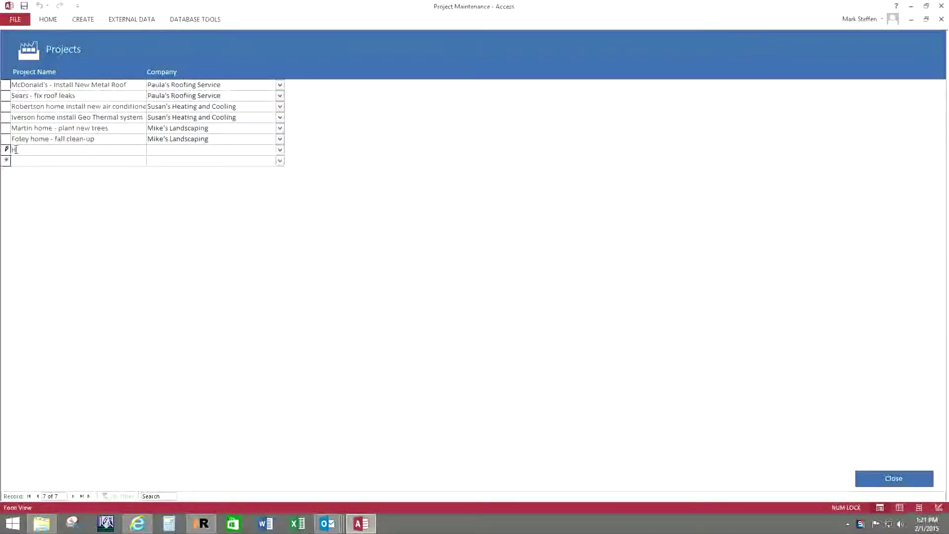
type("eintz residence")
key("Tab")
left_click(280, 150)
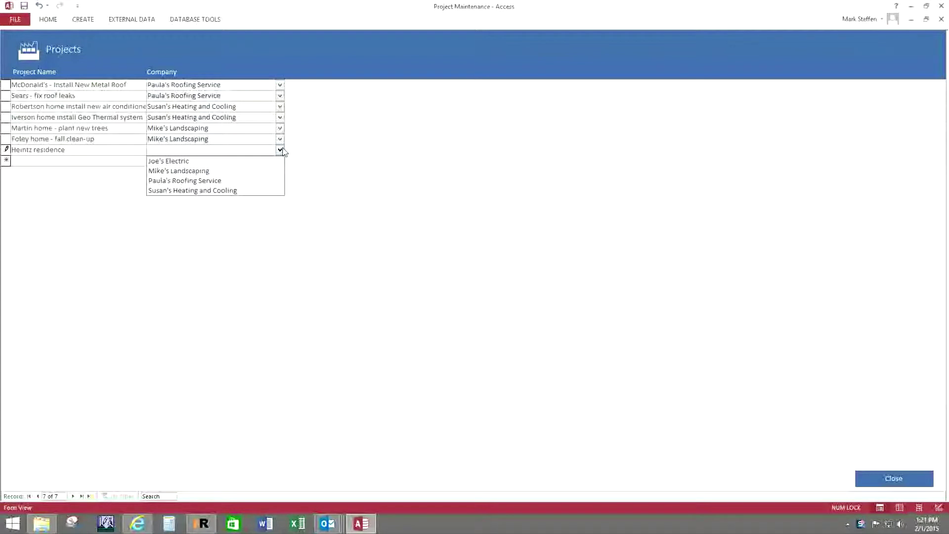
left_click(261, 161)
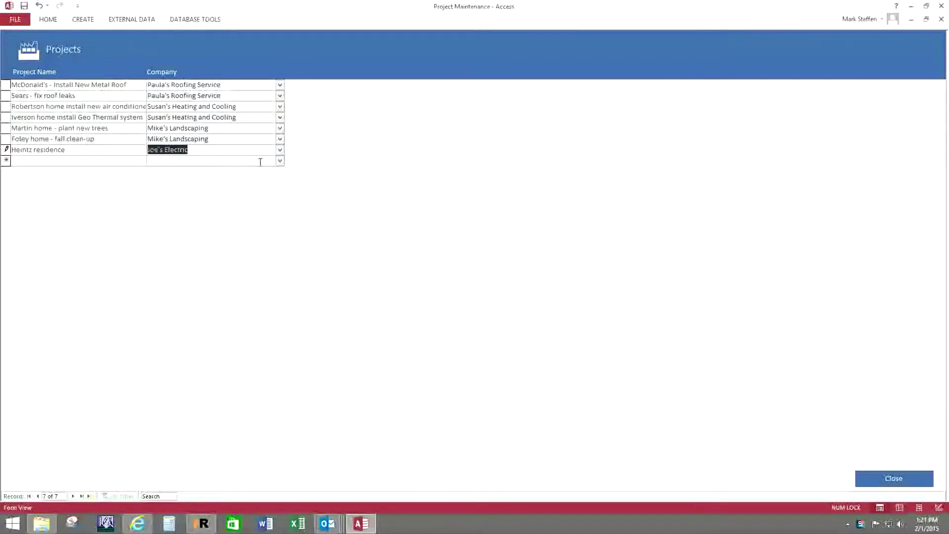
left_click(88, 150)
type("- rewire gar")
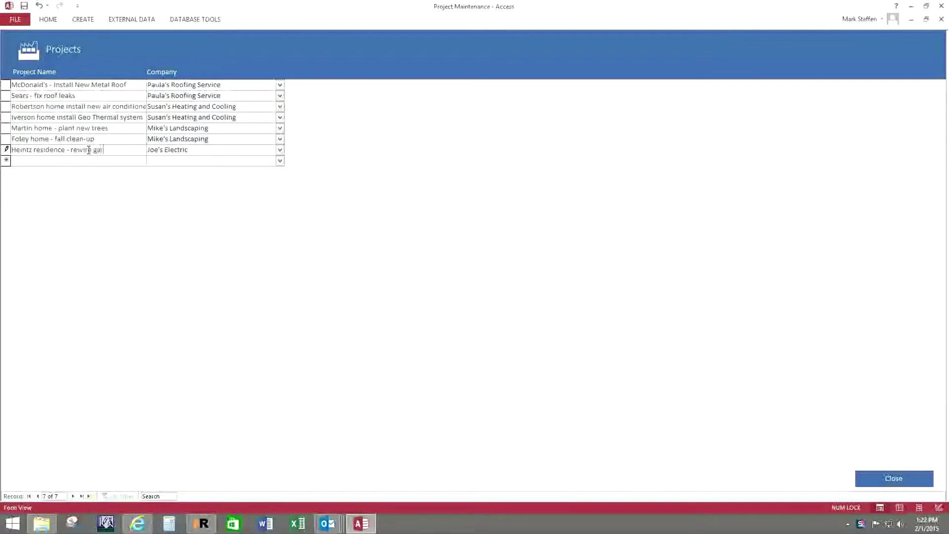
type("age")
key("Tab")
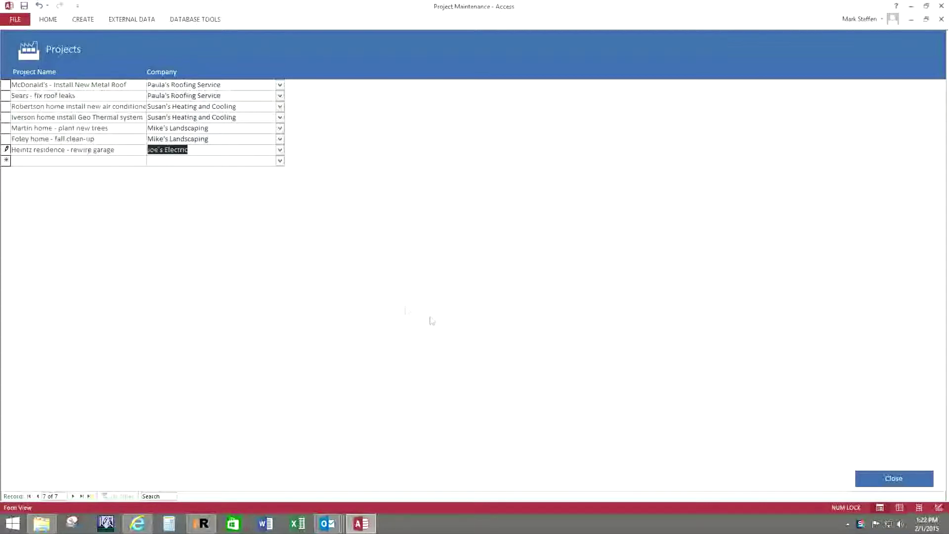
left_click(876, 473)
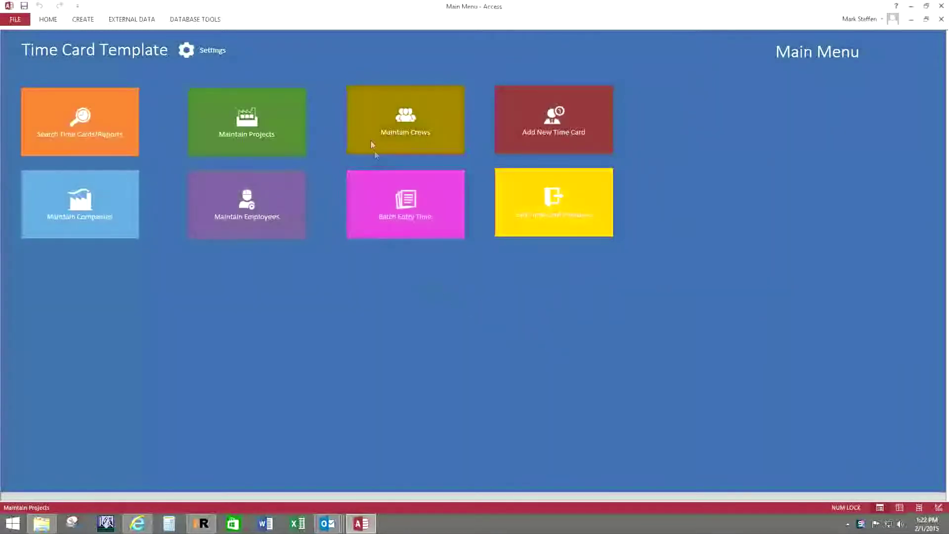
left_click(372, 136)
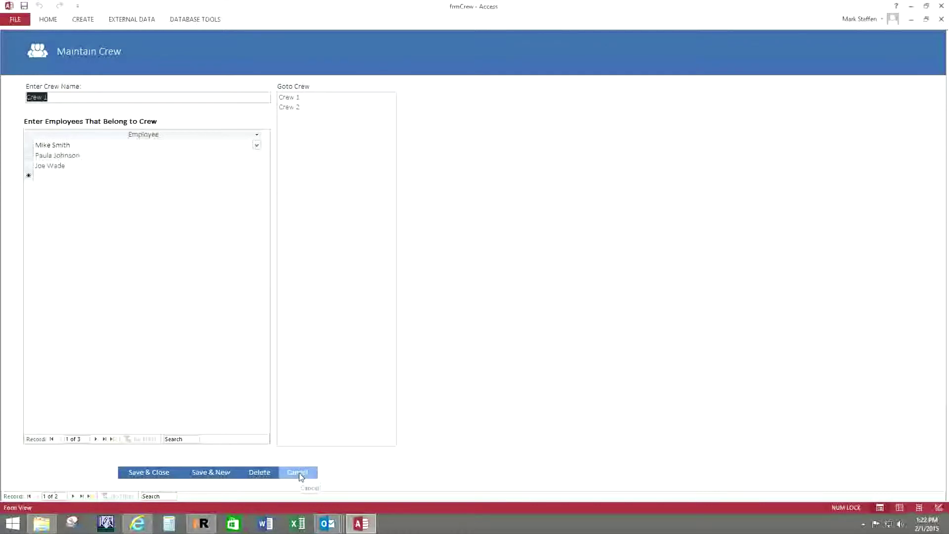
left_click(299, 474)
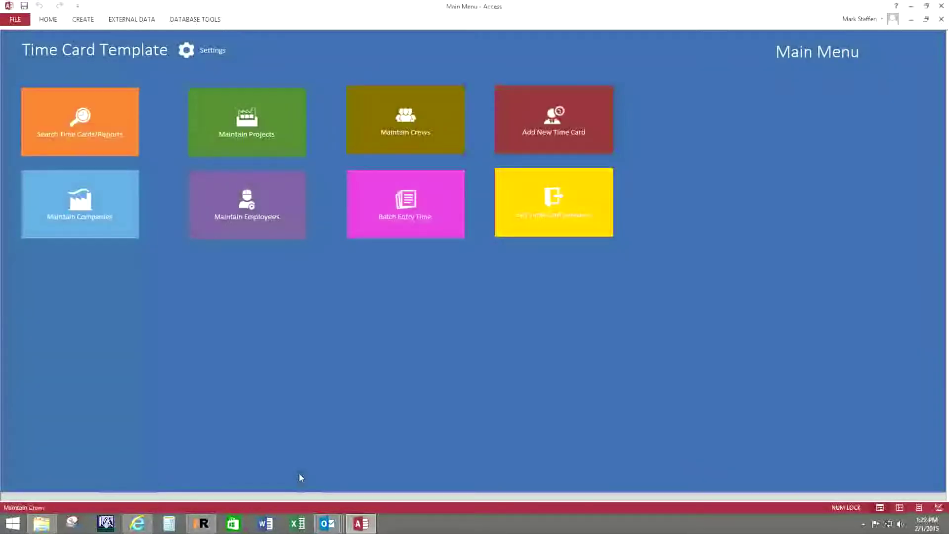
Open Batch Entry Time, view the Crew Name list without choosing, and close the form
left_click(385, 216)
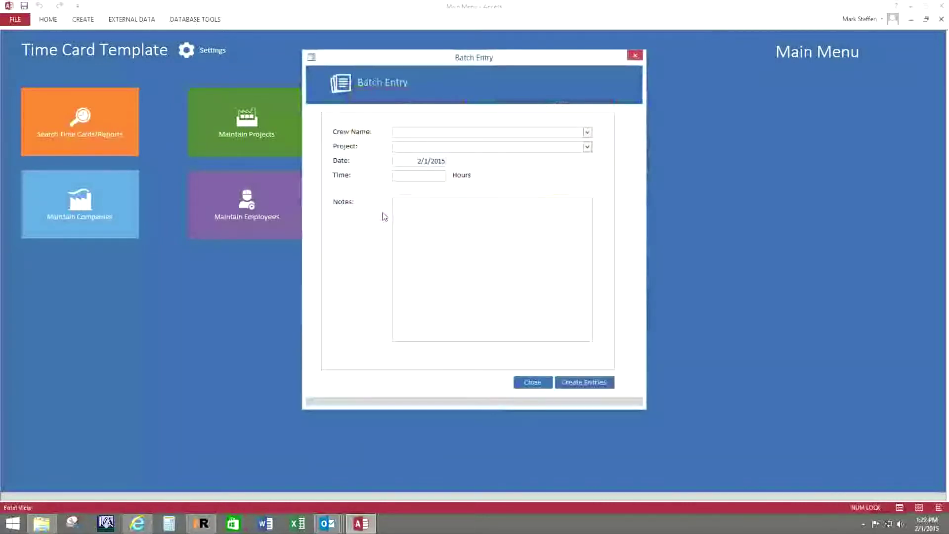
left_click(587, 133)
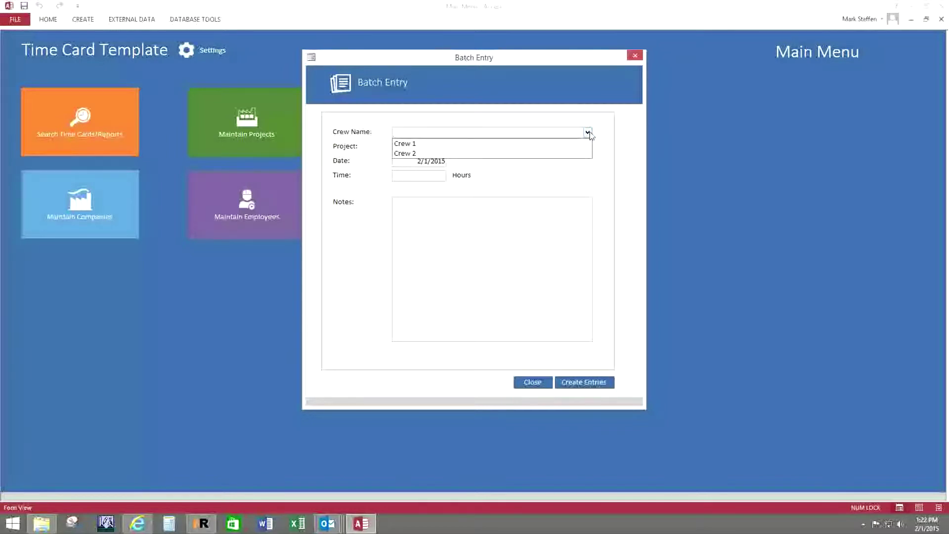
left_click(588, 133)
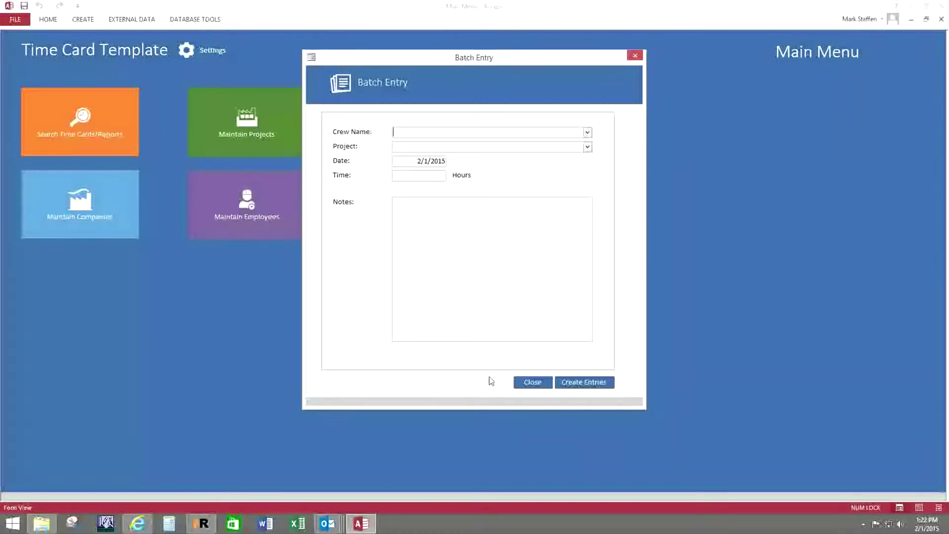
left_click(533, 382)
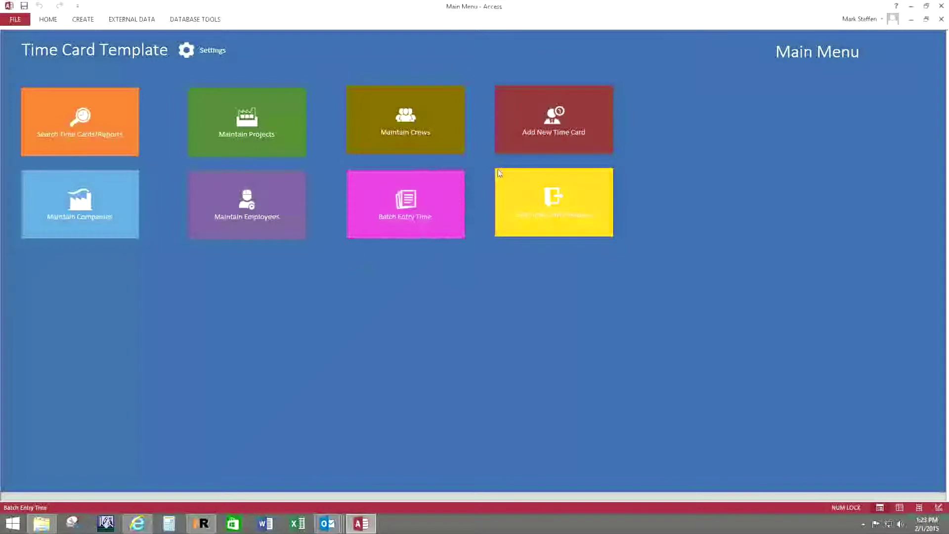
Open a blank Add New Time Card form and view its Employee list without choosing anyone
left_click(530, 134)
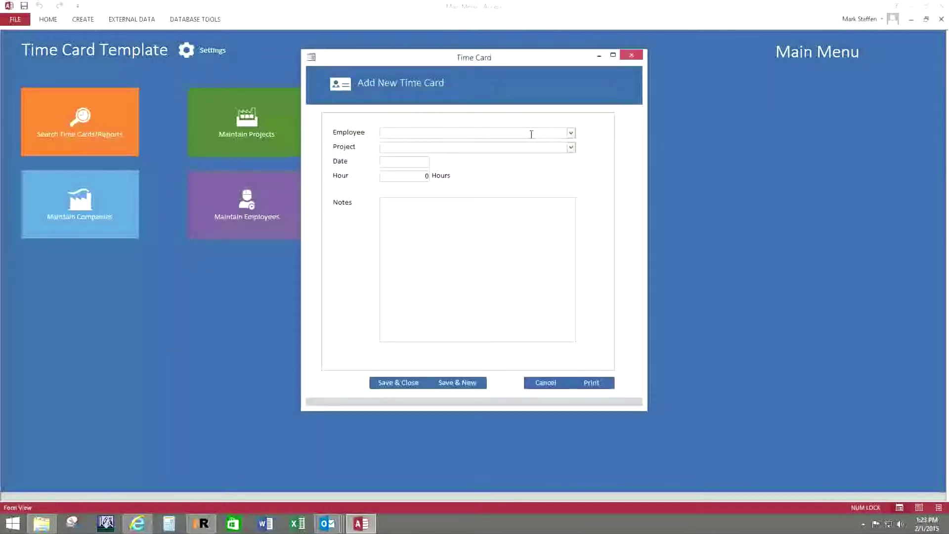
left_click(571, 134)
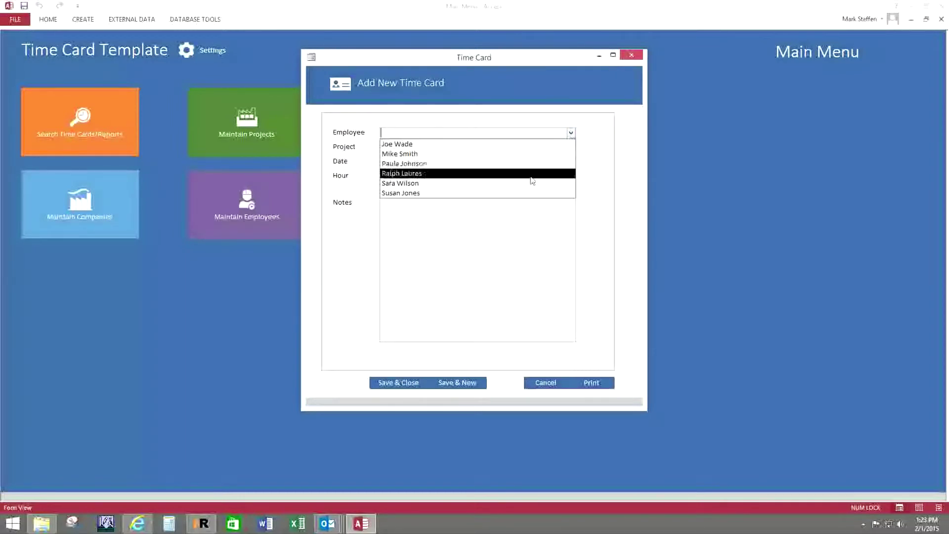
left_click(587, 129)
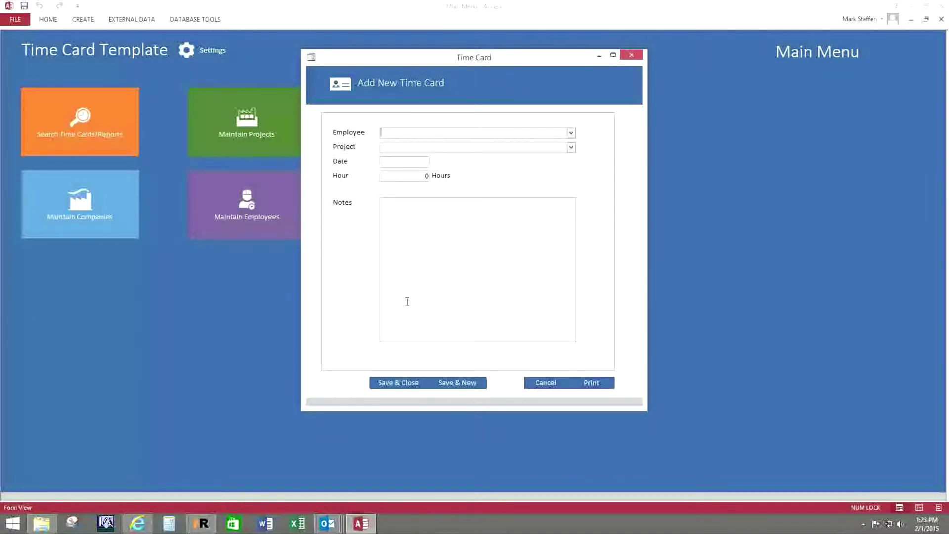
Cancel the time card, browse the Search Time Cards/Reports Employee and Project filters, then start a summary hours report
left_click(543, 386)
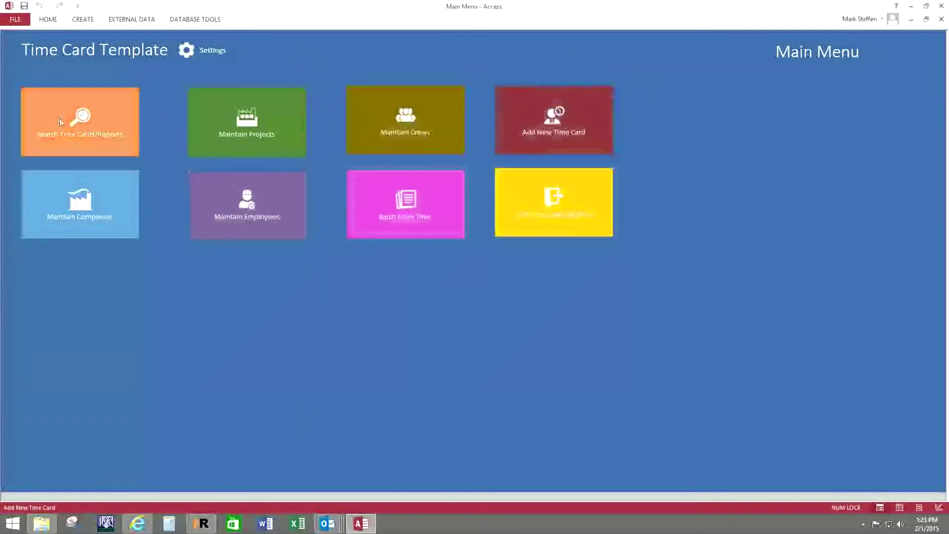
left_click(60, 120)
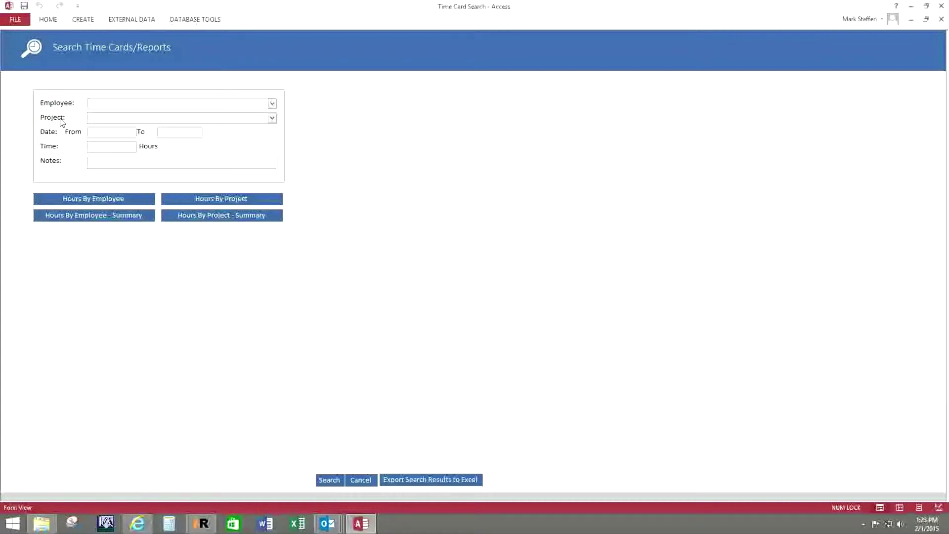
left_click(273, 103)
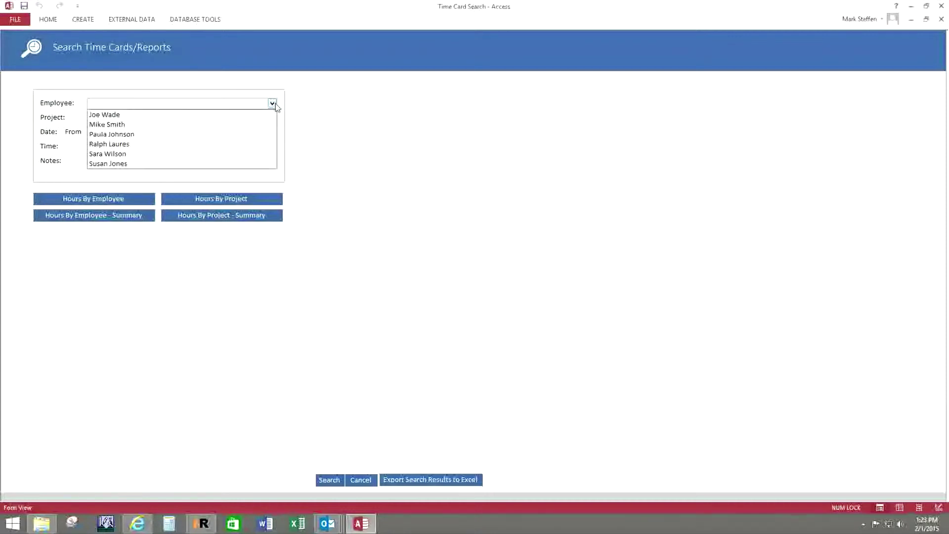
left_click(272, 104)
left_click(273, 118)
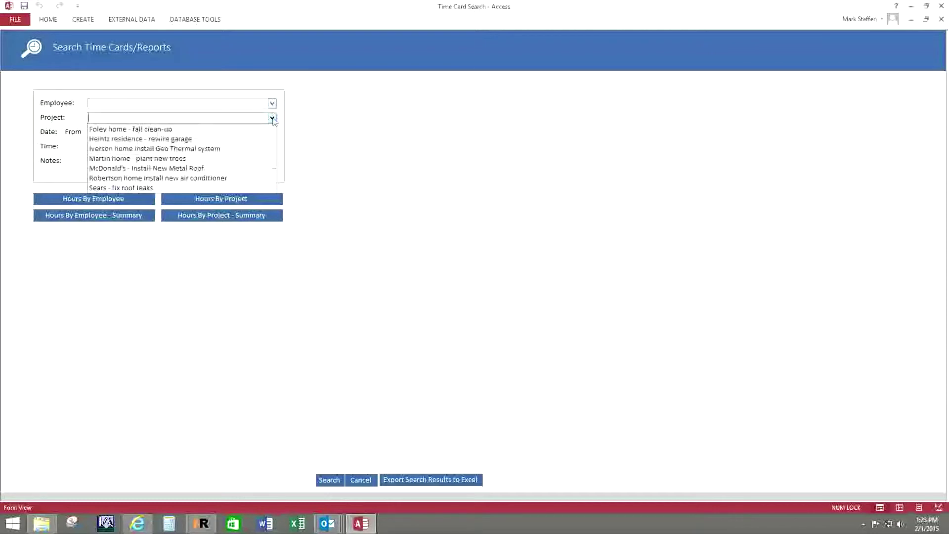
left_click(272, 118)
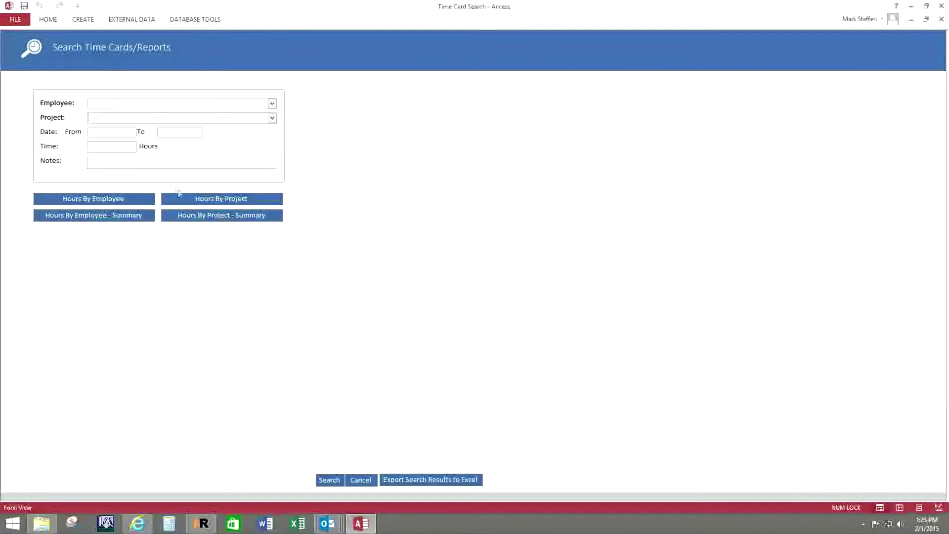
left_click(186, 216)
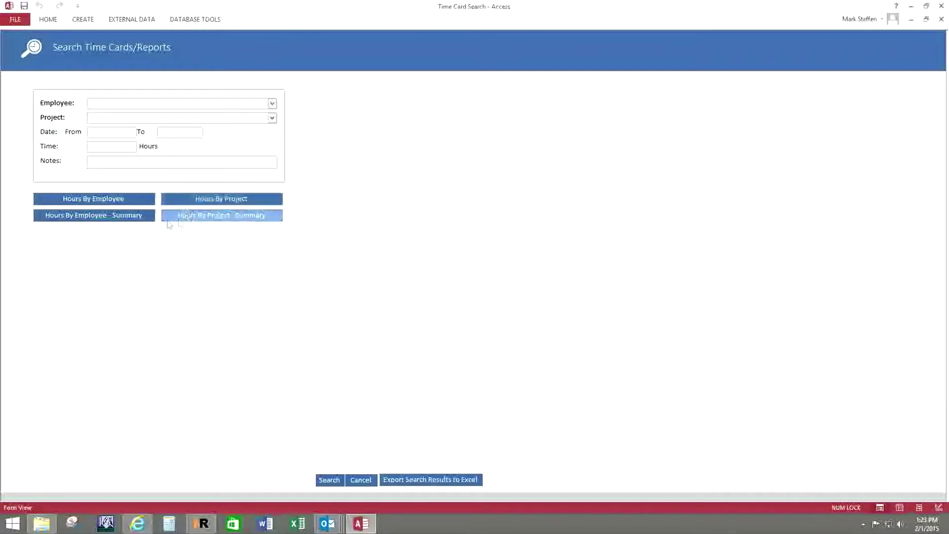
left_click(128, 221)
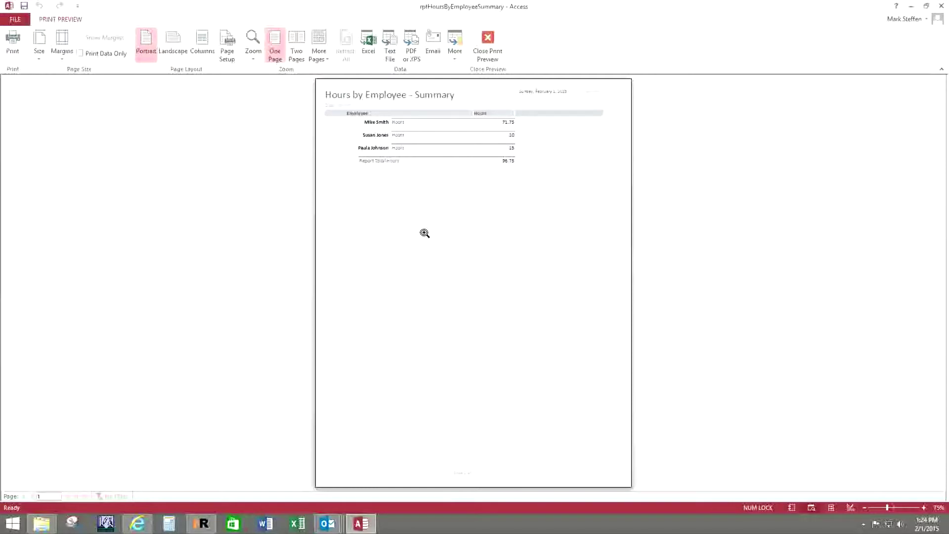
left_click(489, 36)
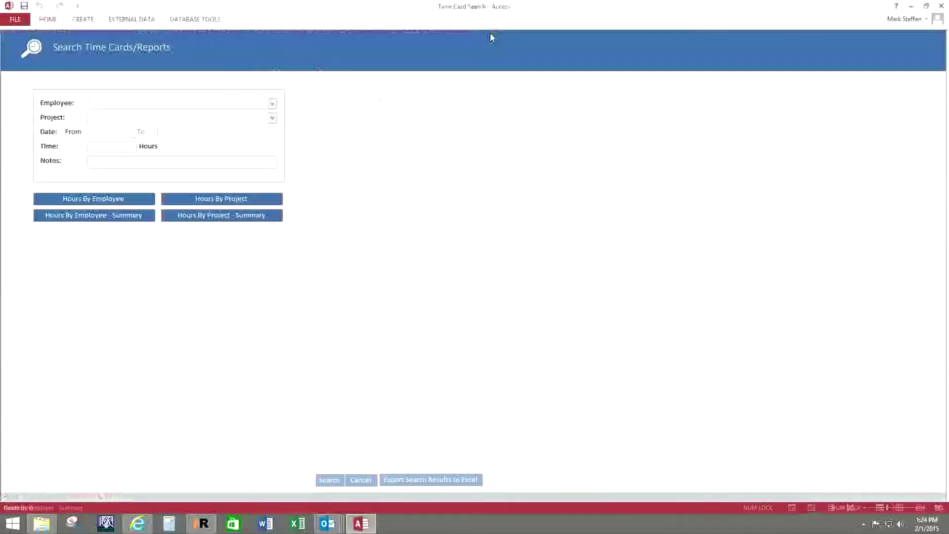
left_click(354, 479)
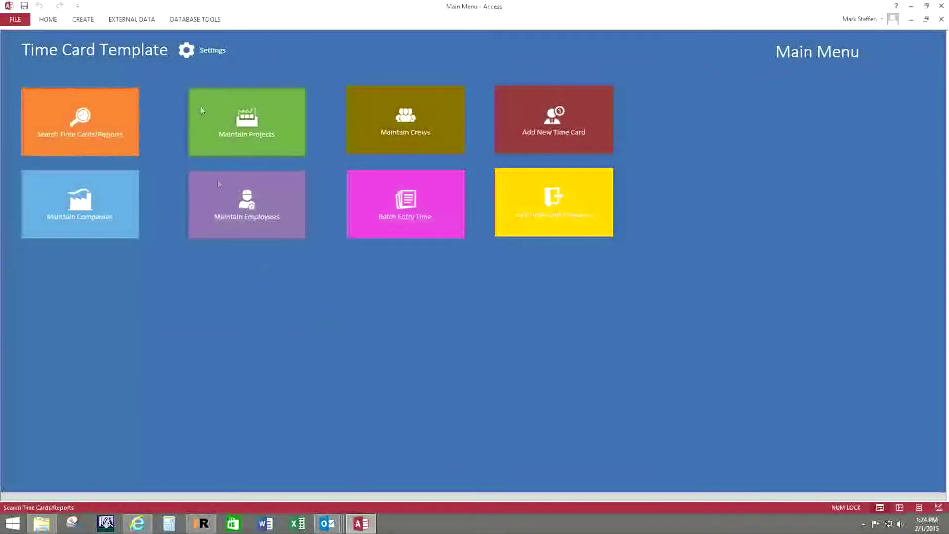
Change the template's Language setting to Spanish and close Settings
left_click(201, 52)
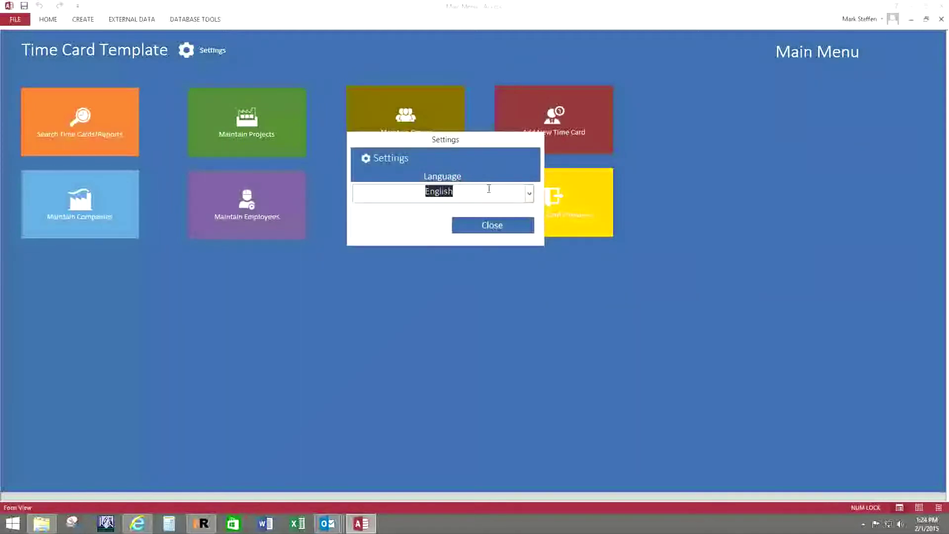
left_click(529, 194)
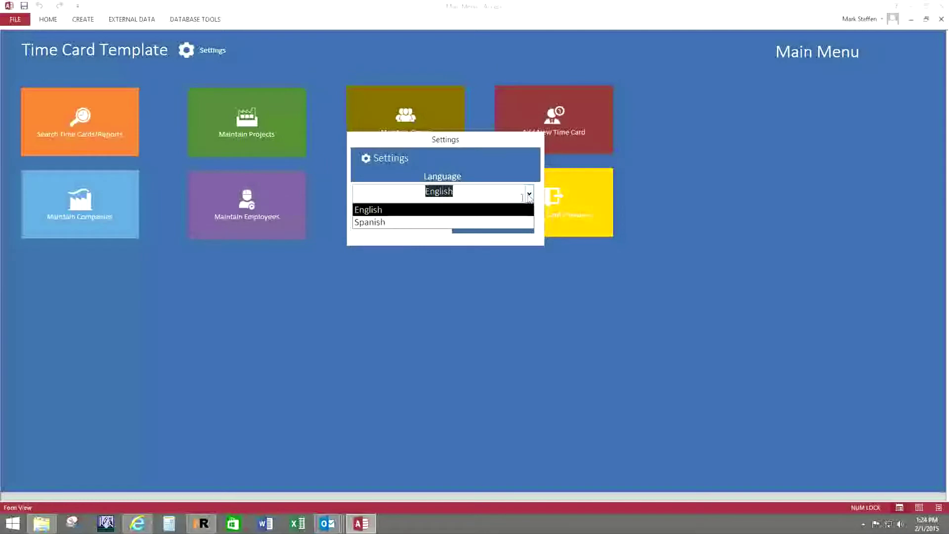
left_click(440, 223)
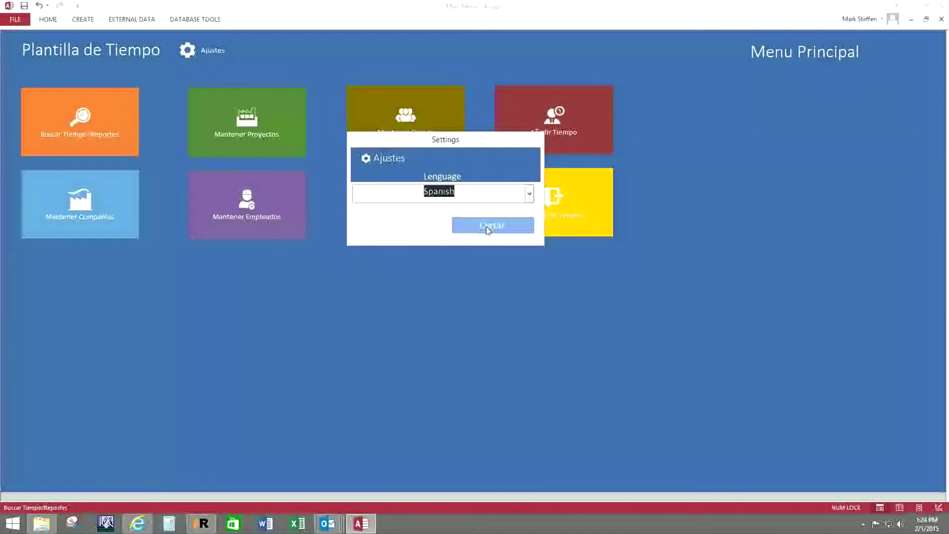
left_click(487, 230)
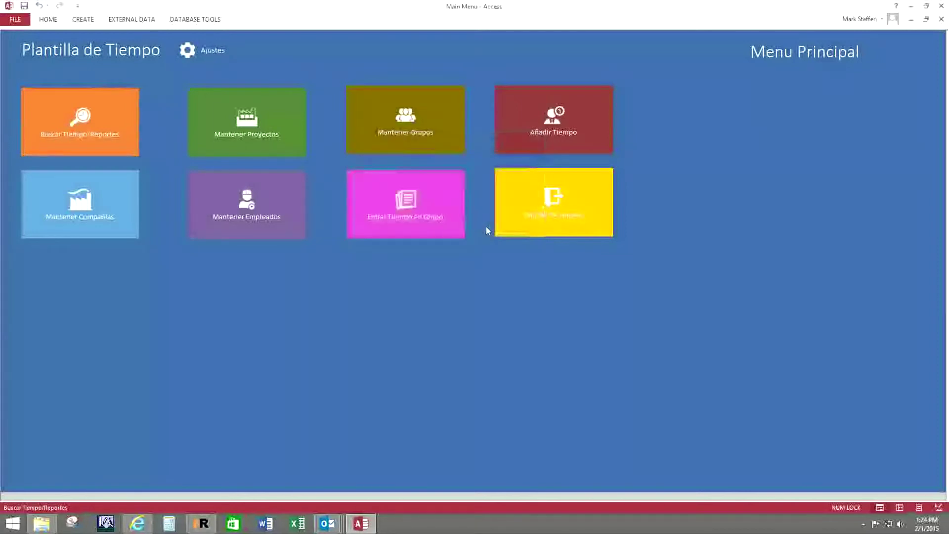